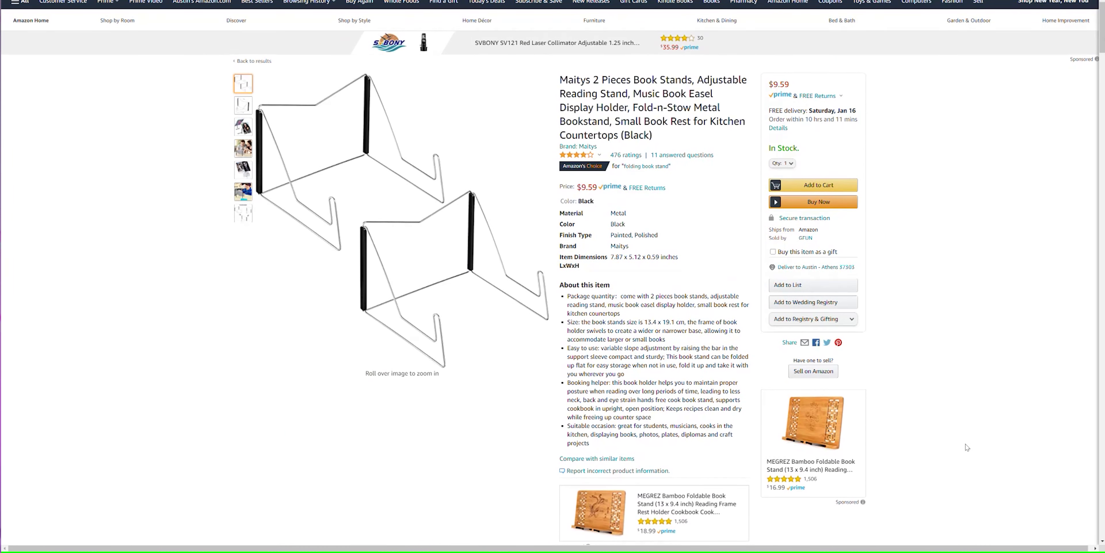
scroll(967, 447, "up", 2)
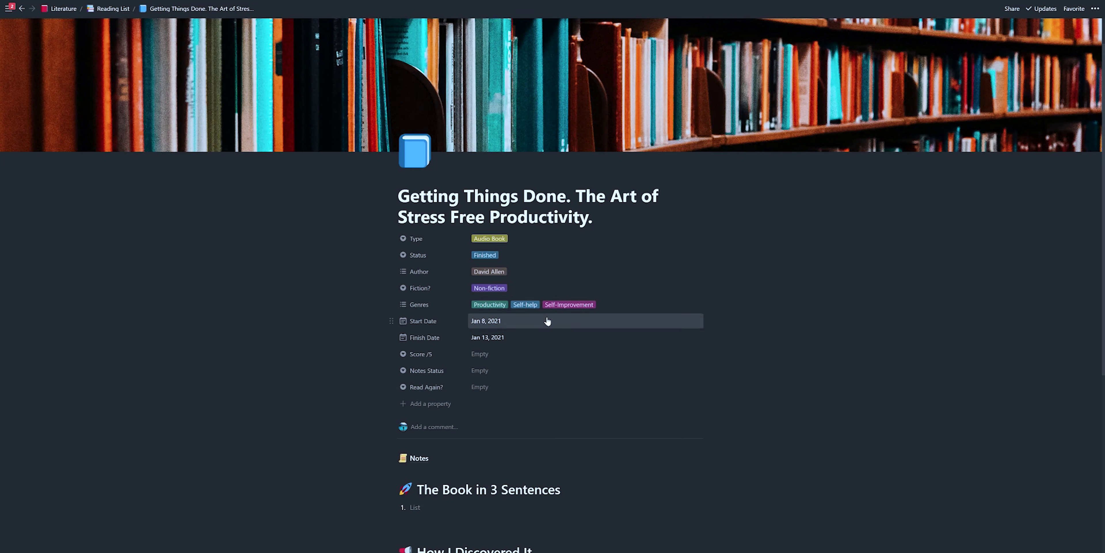
Step: Give the book a five-star Score and set Read Again? to Definitely
left_click(480, 353)
left_click(498, 382)
left_click(480, 387)
left_click(487, 418)
Step: Write the three numbered summary sentences, starting 'The holy grail of productivity' and 'A complete guide to creating a "mind like water"'
scroll(515, 301, "down", 5)
left_click(436, 292)
type("The holy grail of productivity")
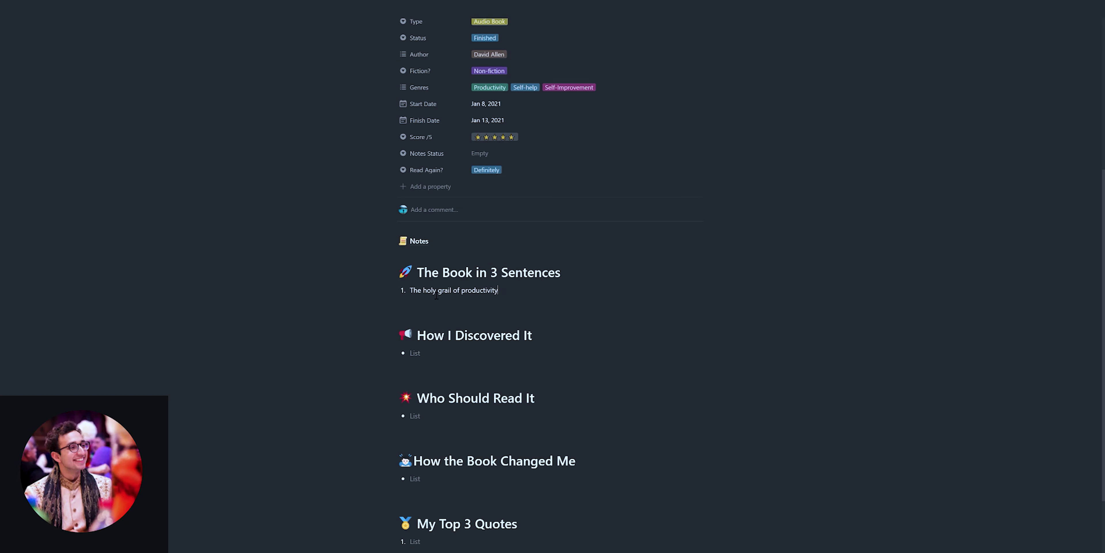
key("Return")
type("A complete guide to creating a \"mind lik")
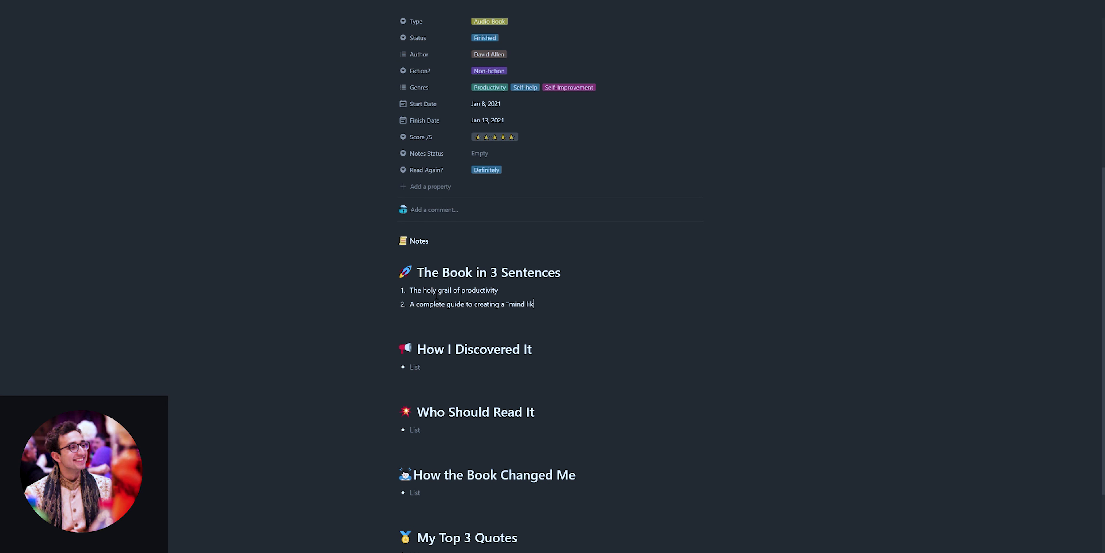
type("e water\"")
key("Return")
type("A productivity guru's entire live lessons smooshed into one book of totoal")
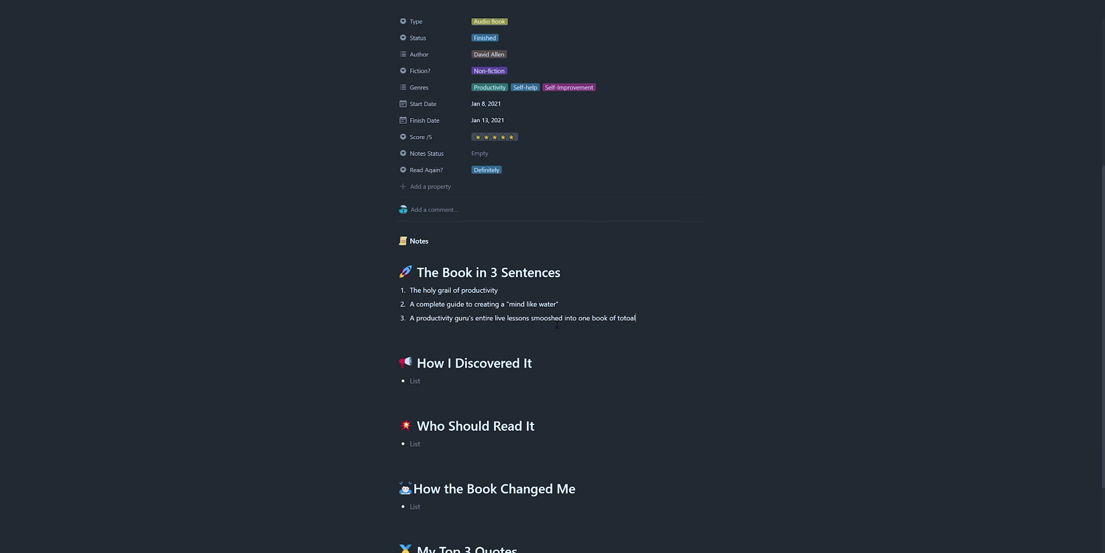
type("meness.")
Step: Fill the How I Discovered It bullet explaining how the book was suggested and why it mattered
key("Down")
key("Down")
scroll(557, 325, "down", 1)
type("It was suggested to me on Scribd")
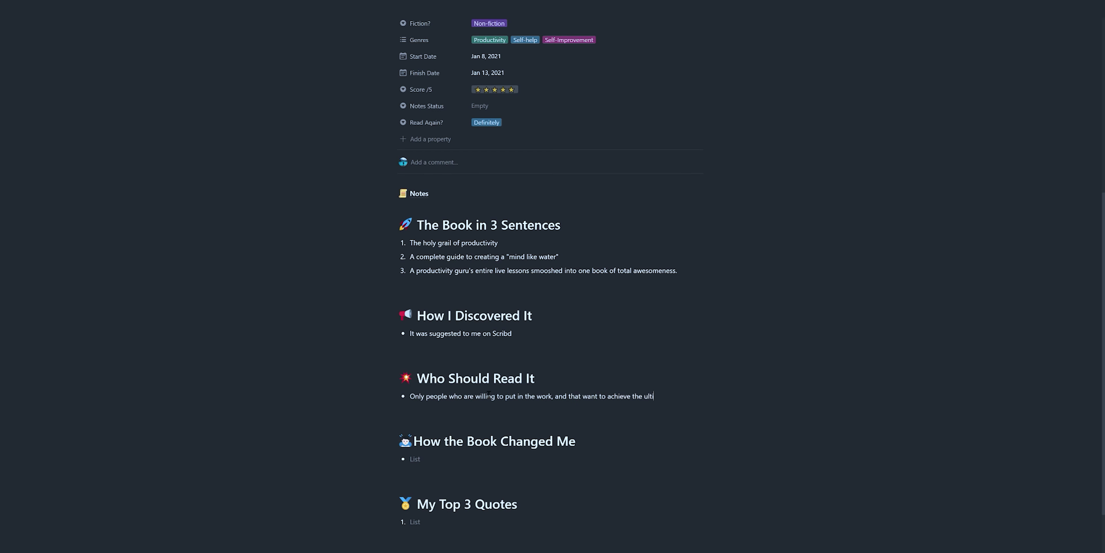
type("mate level of productivity at what")
key("BackSpace")
key("BackSpace")
key("BackSpace")
type("sary.")
left_click(454, 474)
type("H")
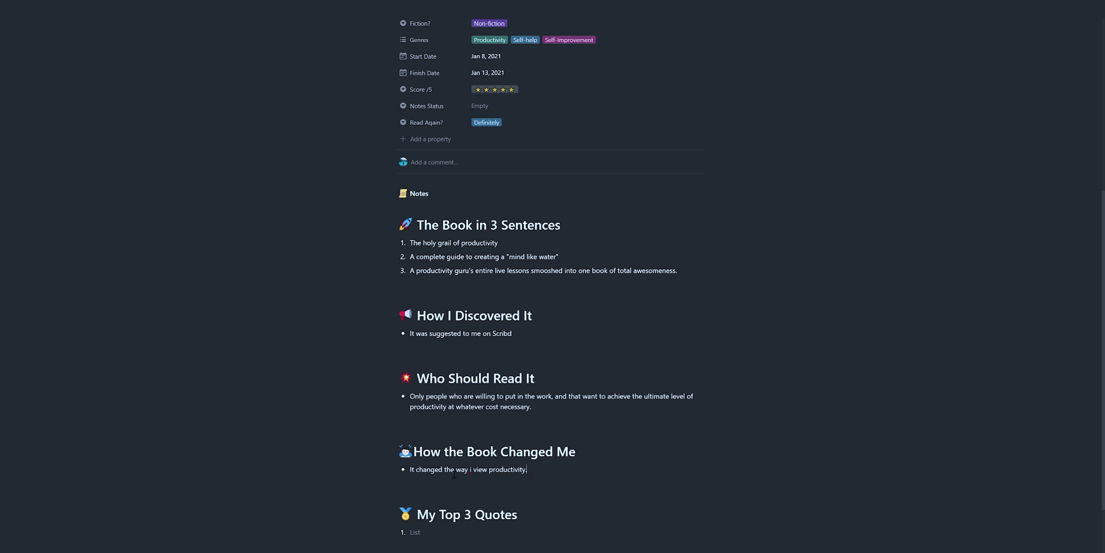
type("it's something you have to work very hard at, and it doesn't just happen")
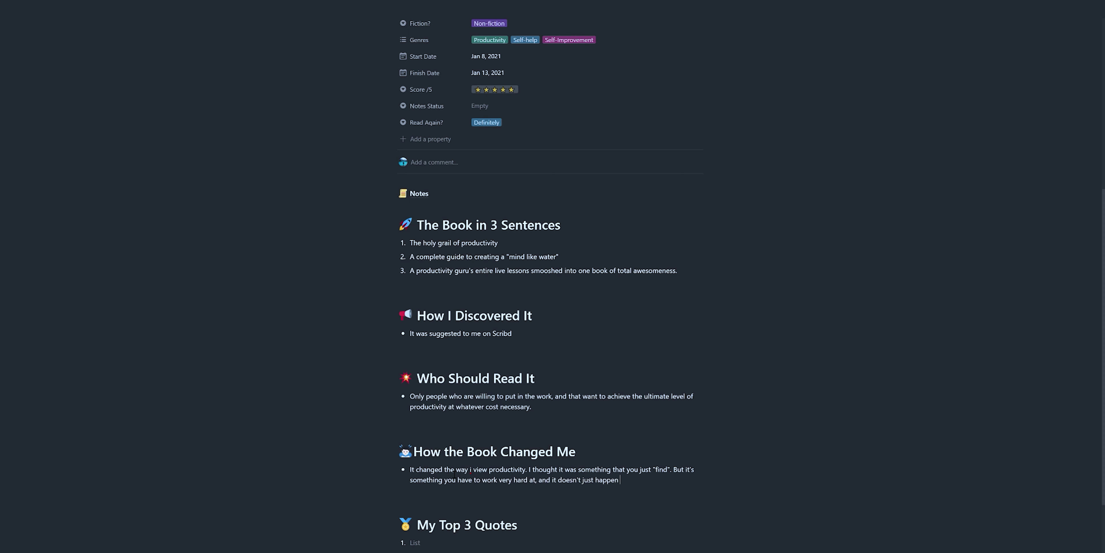
type("cially the importance of getting everything out of the mind and")
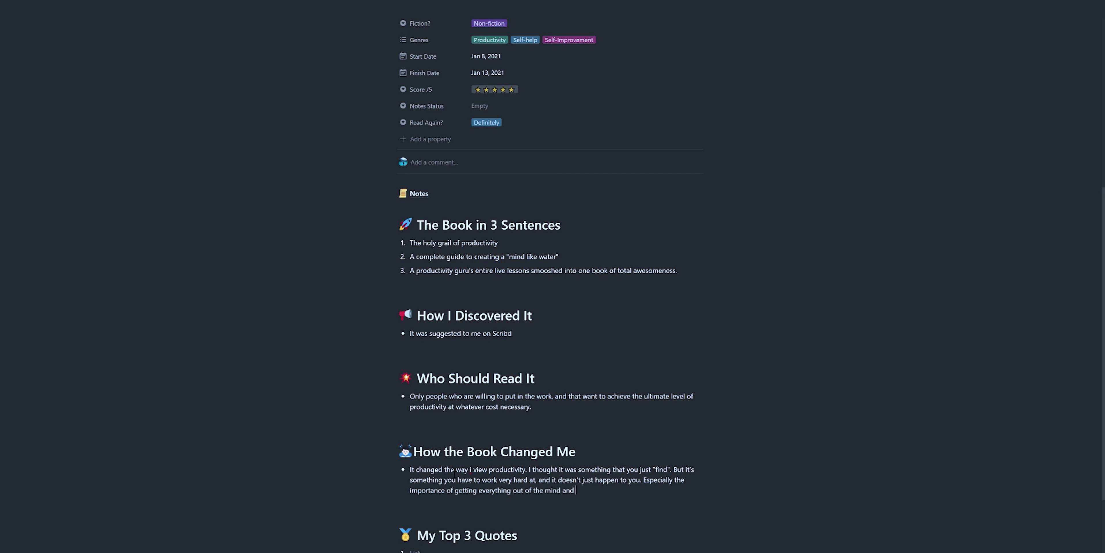
type("was huge.")
Step: Enter the top quotes, beginning with 'Your brain is not a to…'
scroll(454, 474, "down", 4)
left_click(426, 393)
type("Your brain is not a todo list.")
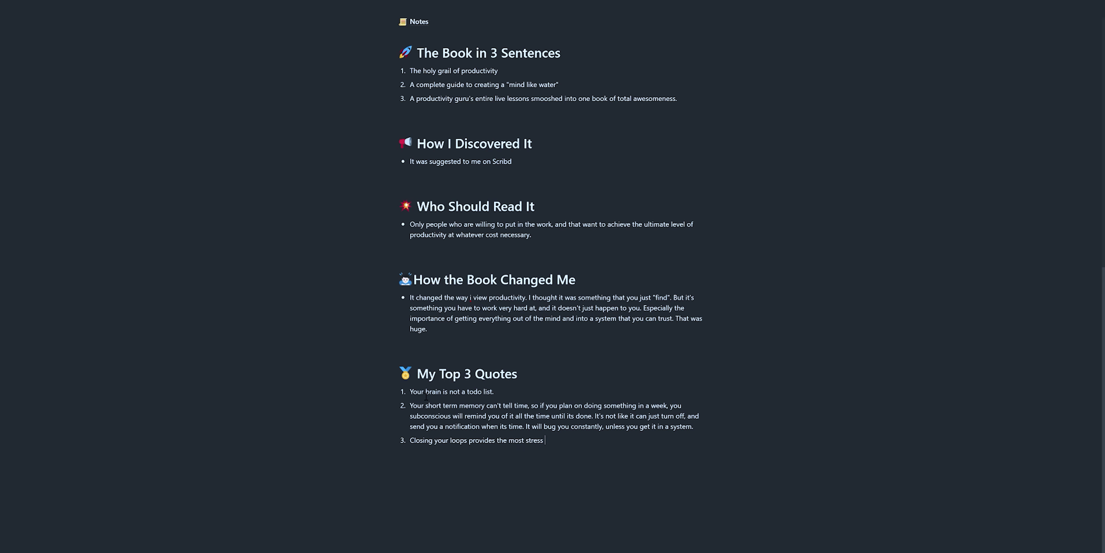
key("BackSpace")
key("BackSpace")
type("vity.")
key("Return")
Step: Add a 'Review Schedule' heading with a 'Review' to-do dated Mar 21, 2021, plus a reminder
type("# Review Schedule")
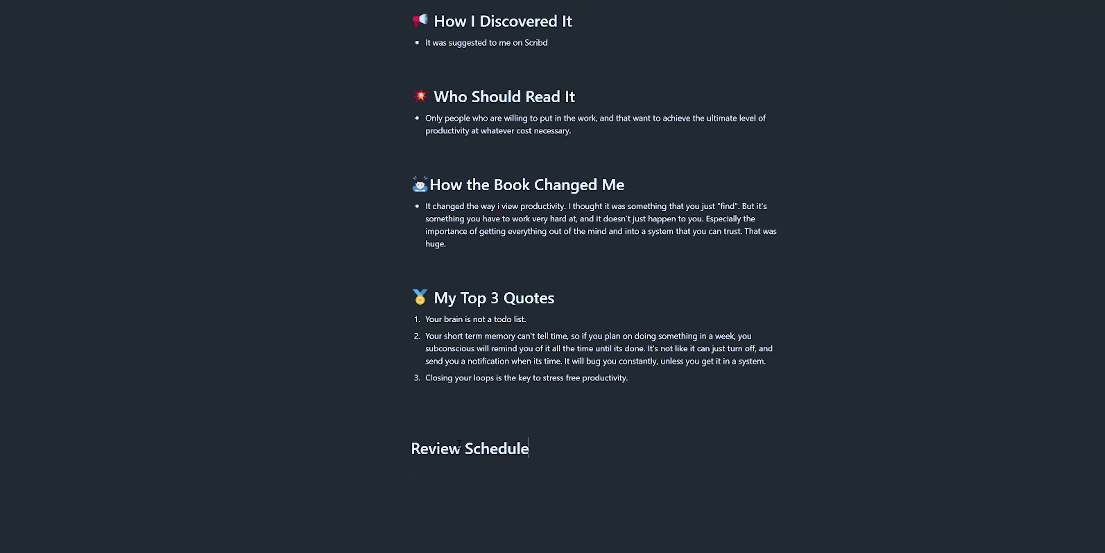
key("Return")
type("[]Review@today")
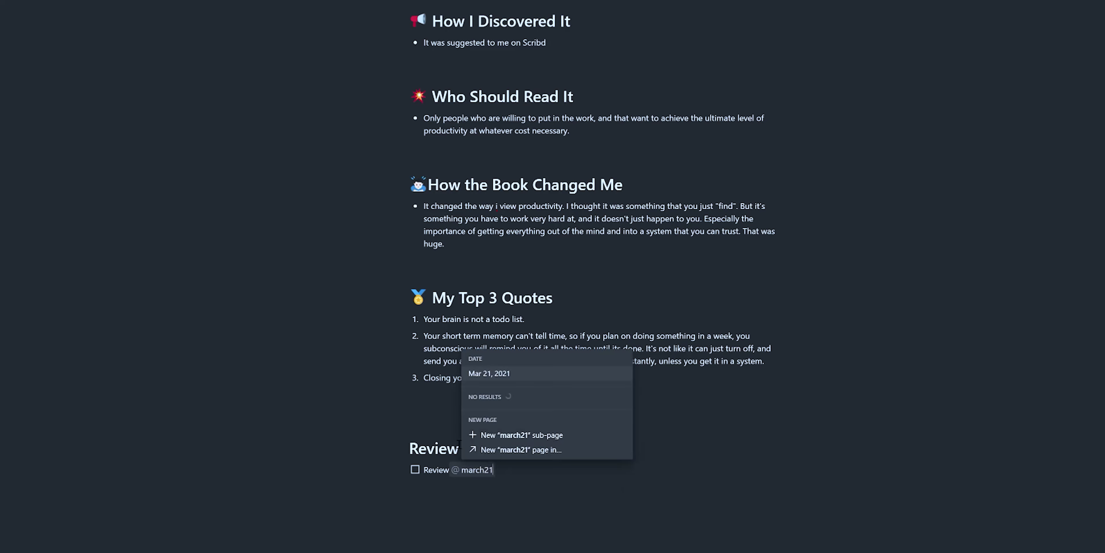
key("Return")
left_click(497, 469)
left_click(512, 359)
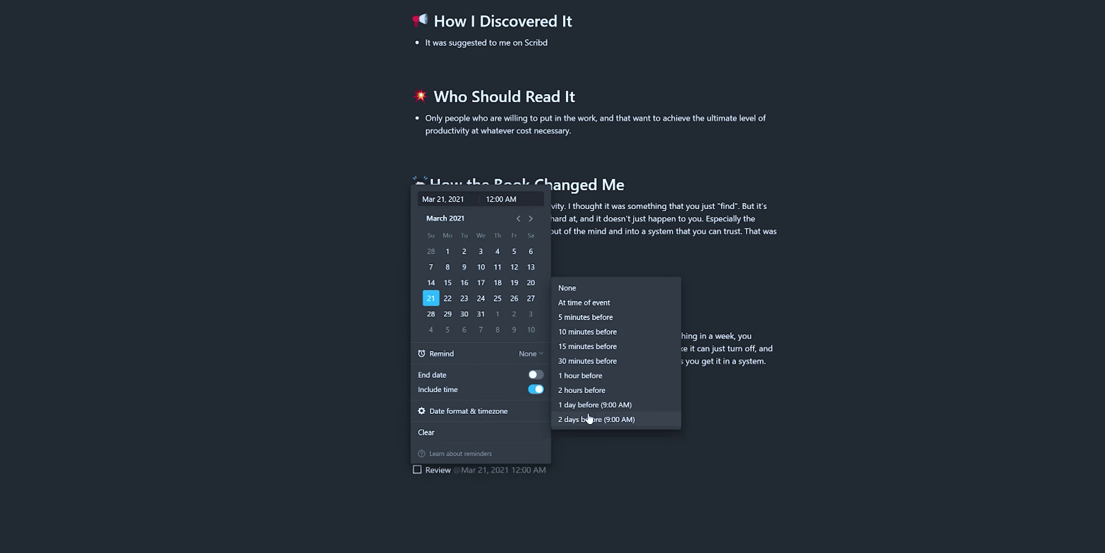